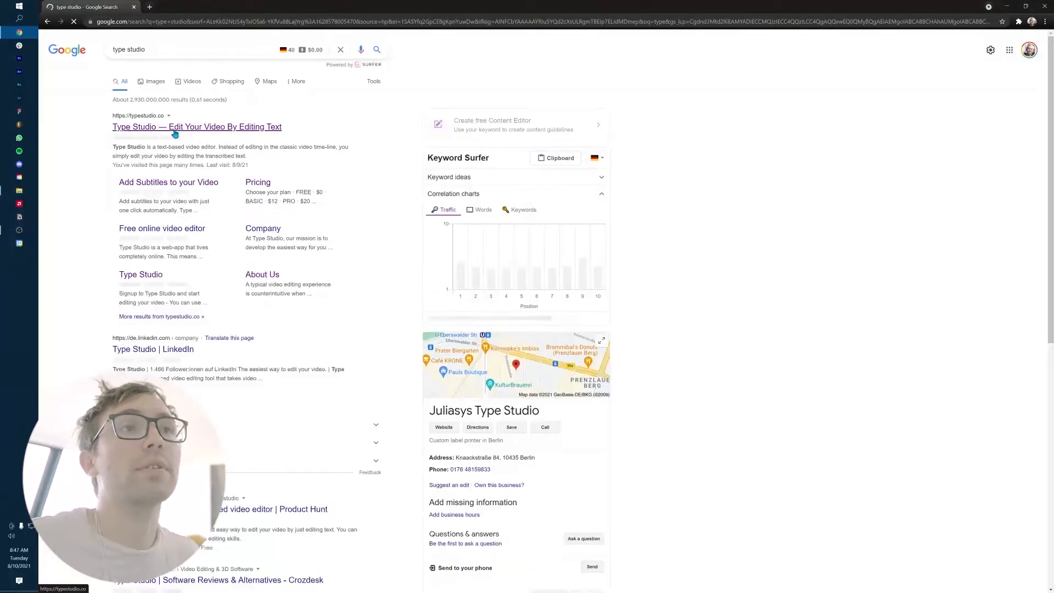
Step: Open the Type Studio website from the search results and enter the project workspace
left_click(174, 131)
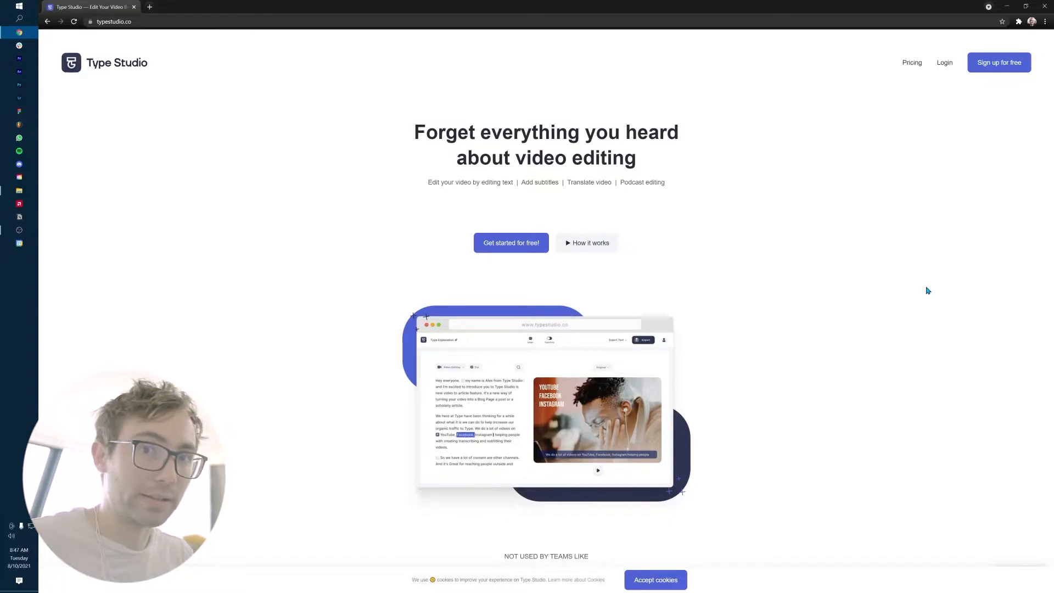
left_click(1000, 69)
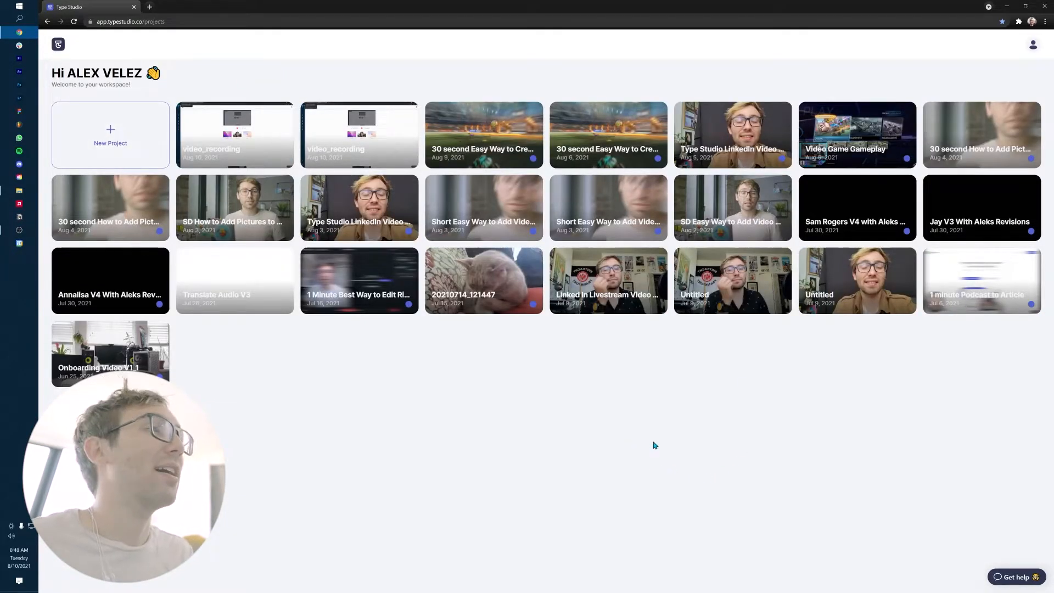
left_click(120, 145)
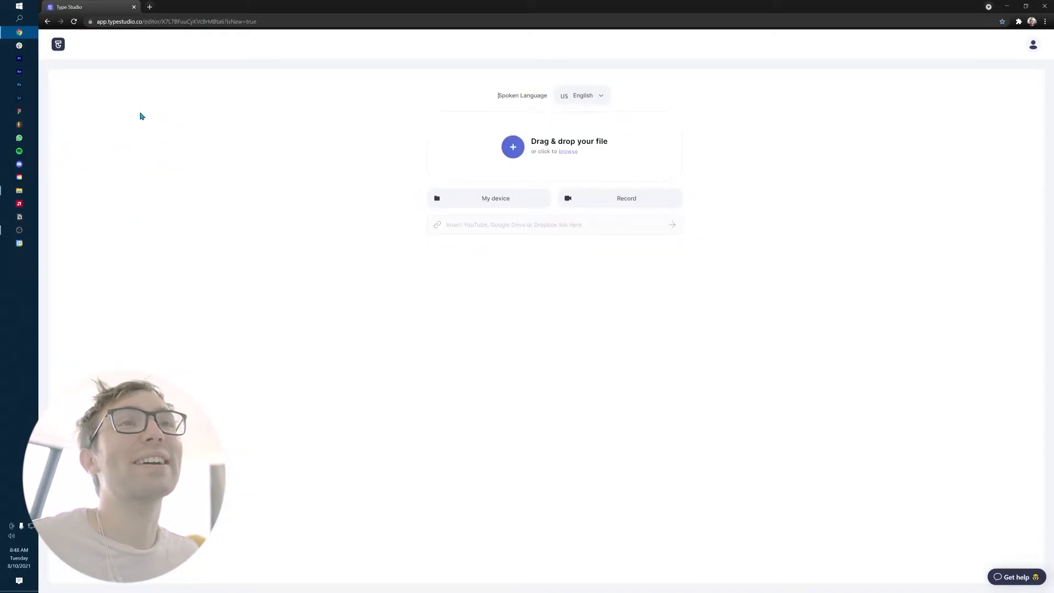
left_click(24, 195)
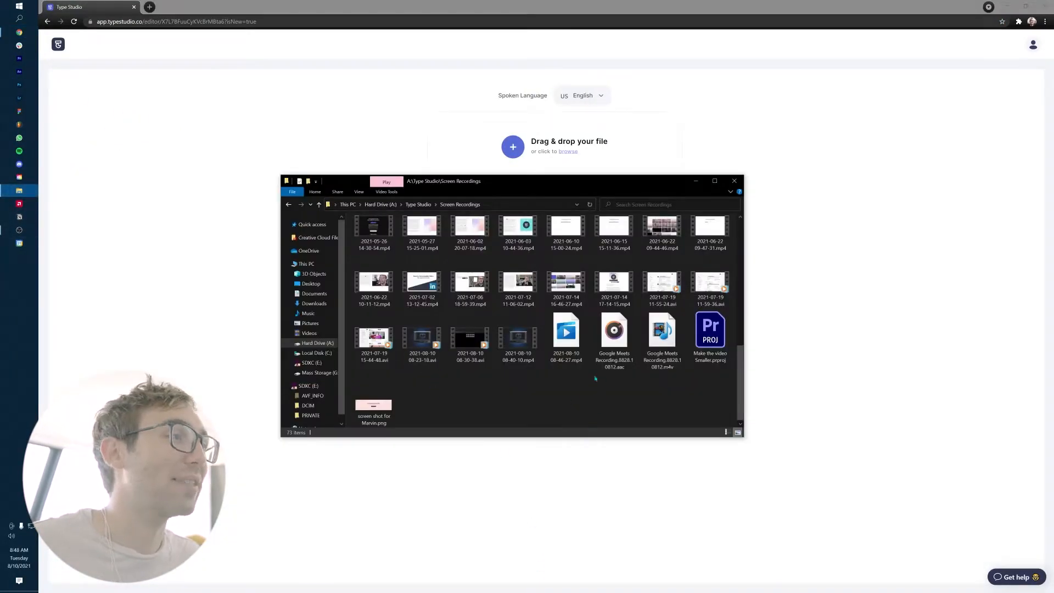
left_click_drag(518, 336, 786, 418)
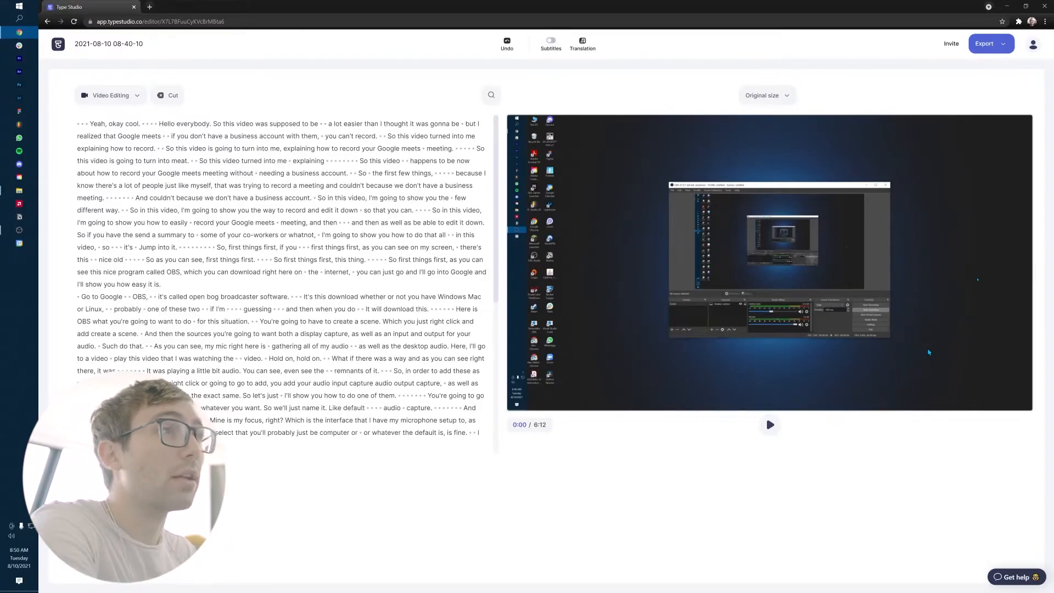
Step: Jump to several words in the transcript and play short passages to examine how the text follows the video
double_click(150, 136)
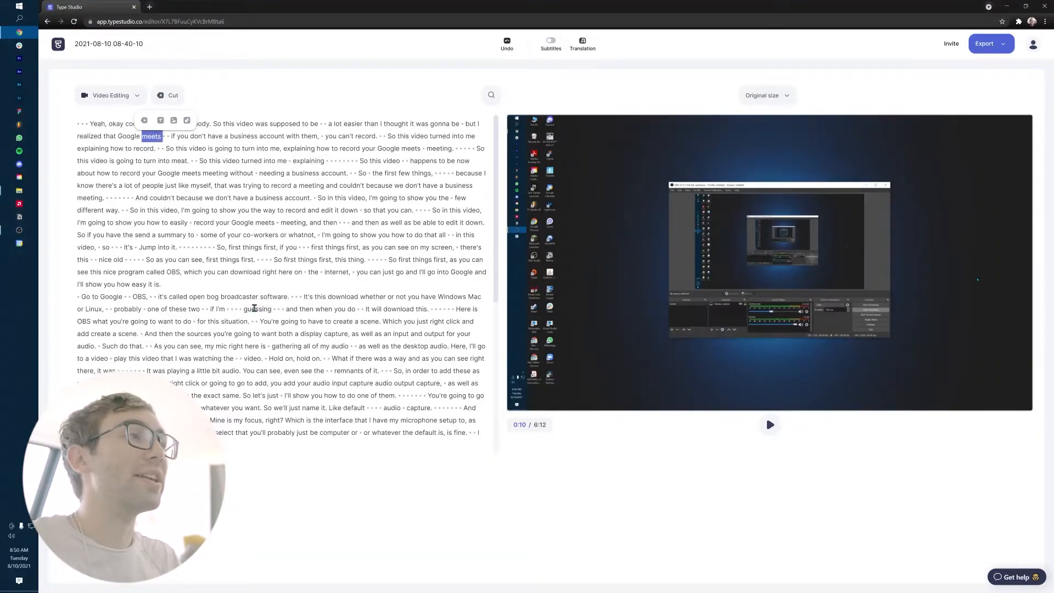
double_click(254, 309)
left_click(771, 426)
left_click(770, 425)
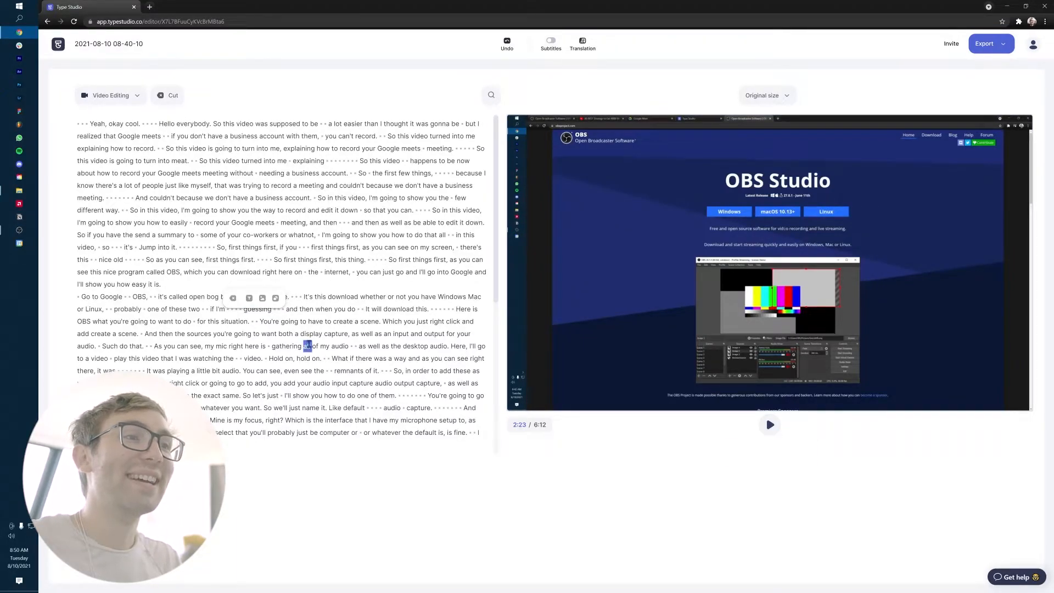
double_click(364, 358)
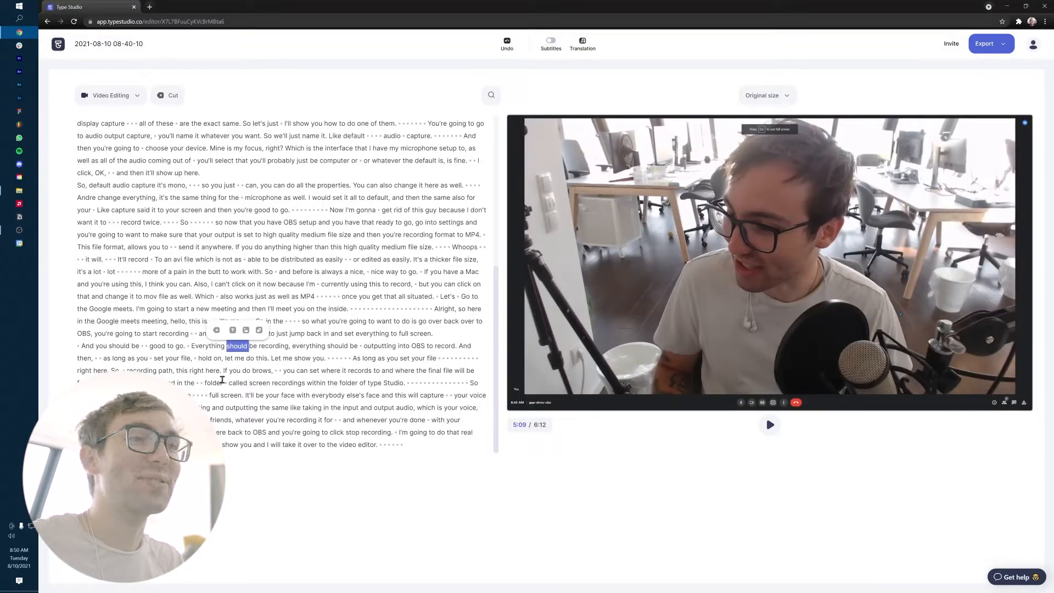
double_click(242, 408)
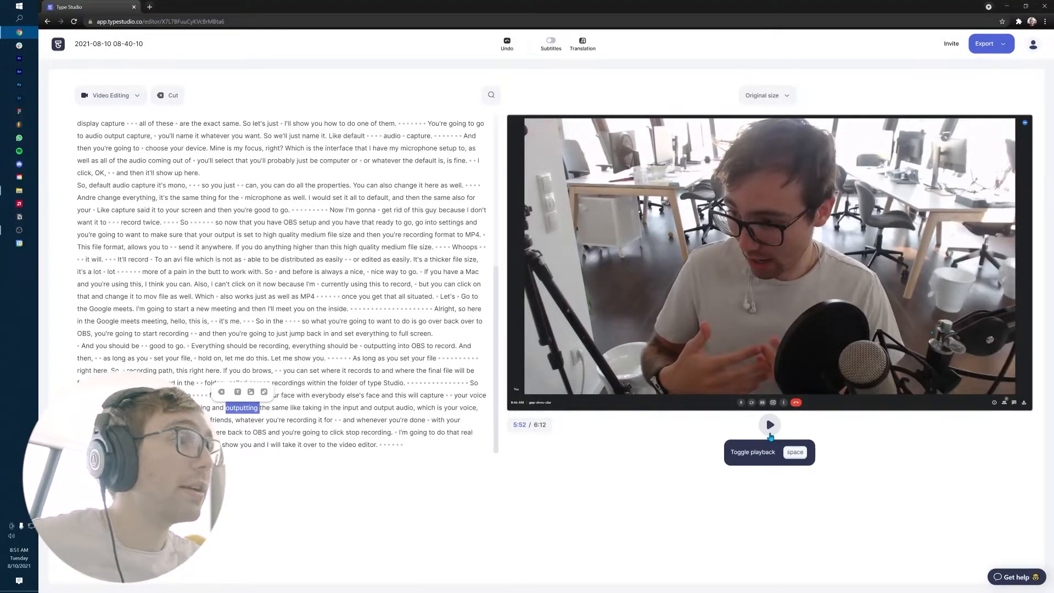
left_click(770, 432)
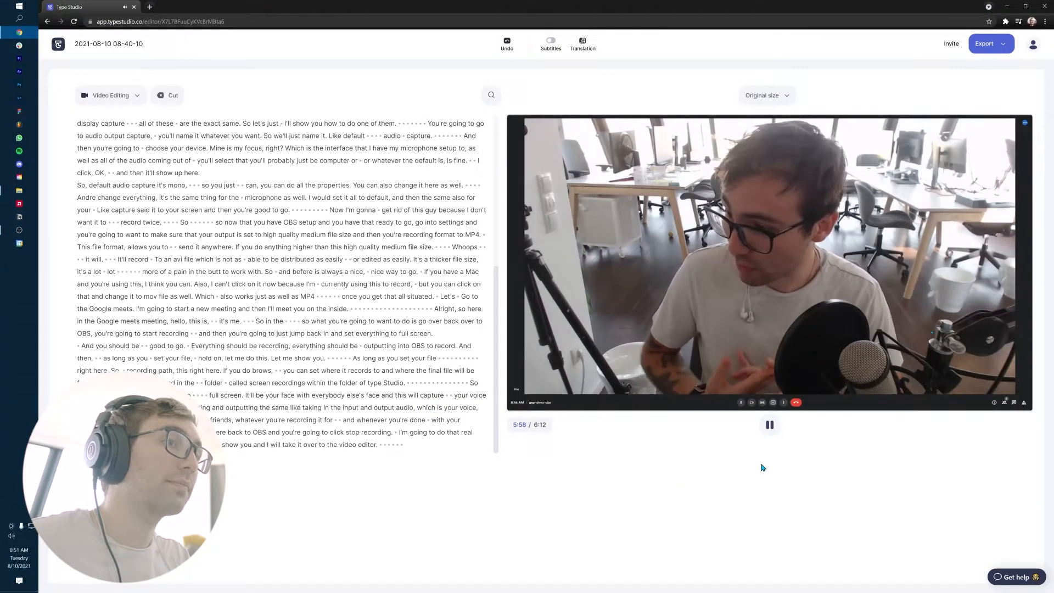
left_click(777, 425)
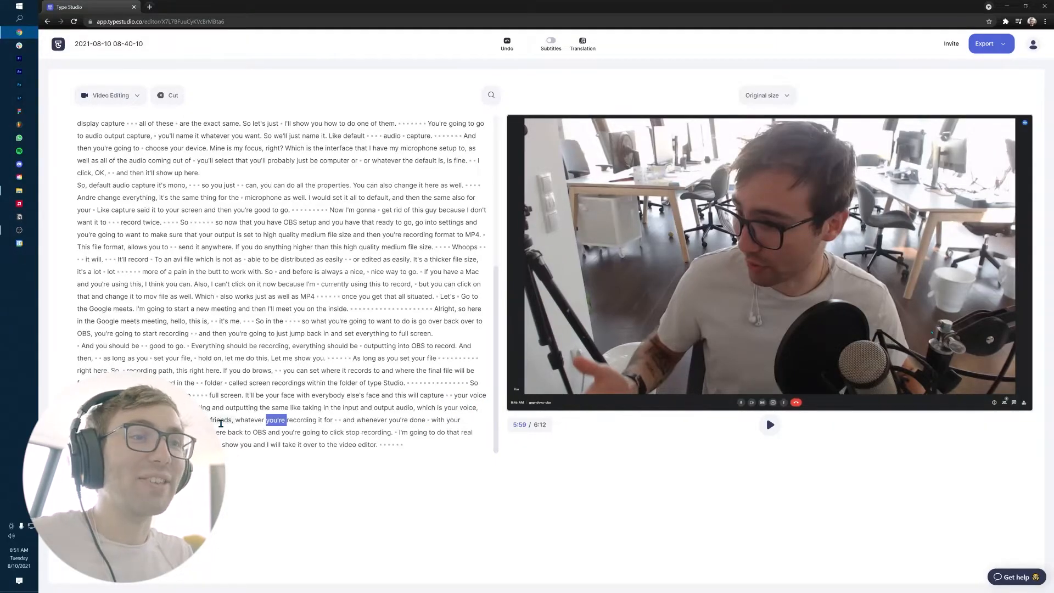
Step: Cut the long pause after "within the folder of type Studio" from the transcript and play back the edited passage
left_click_drag(411, 383, 470, 383)
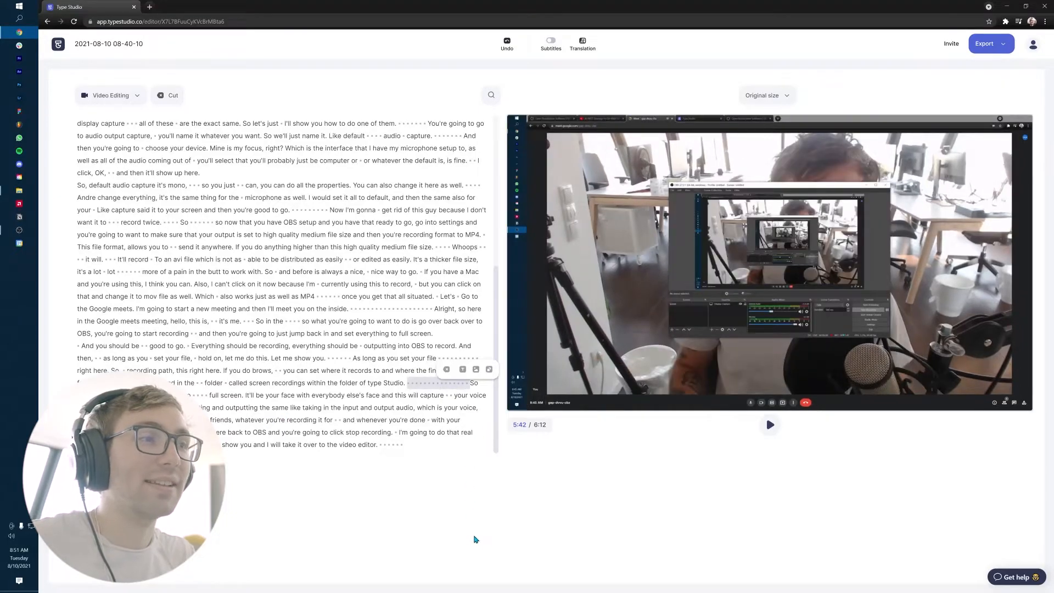
left_click(446, 369)
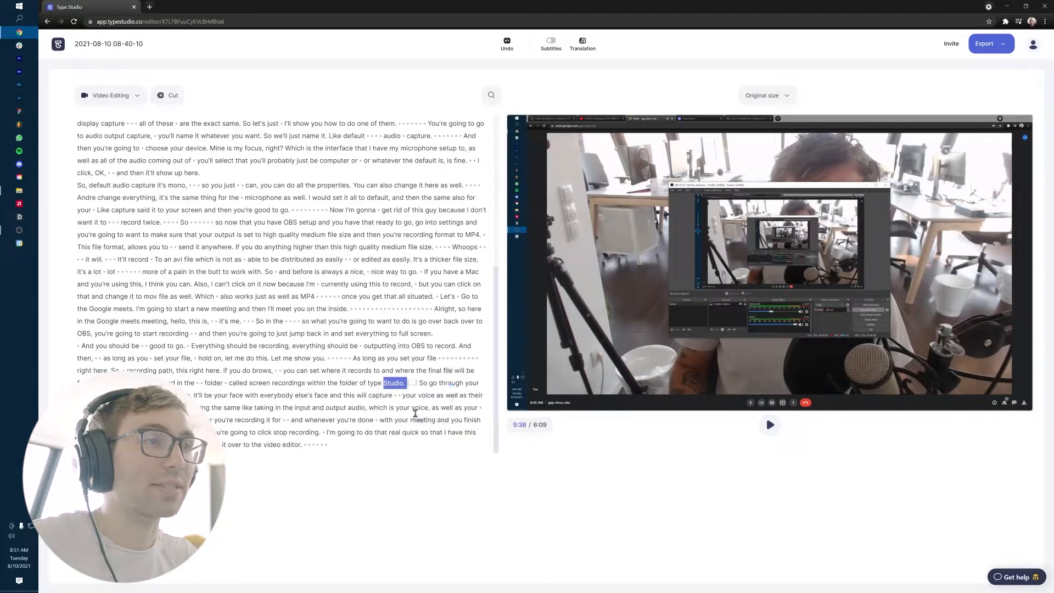
key("space")
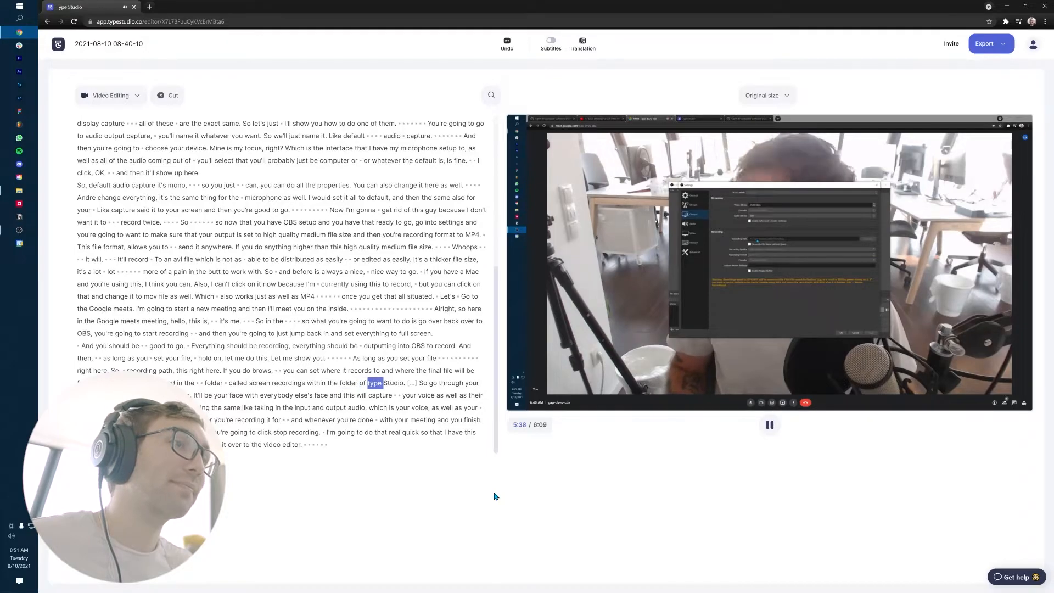
key("space")
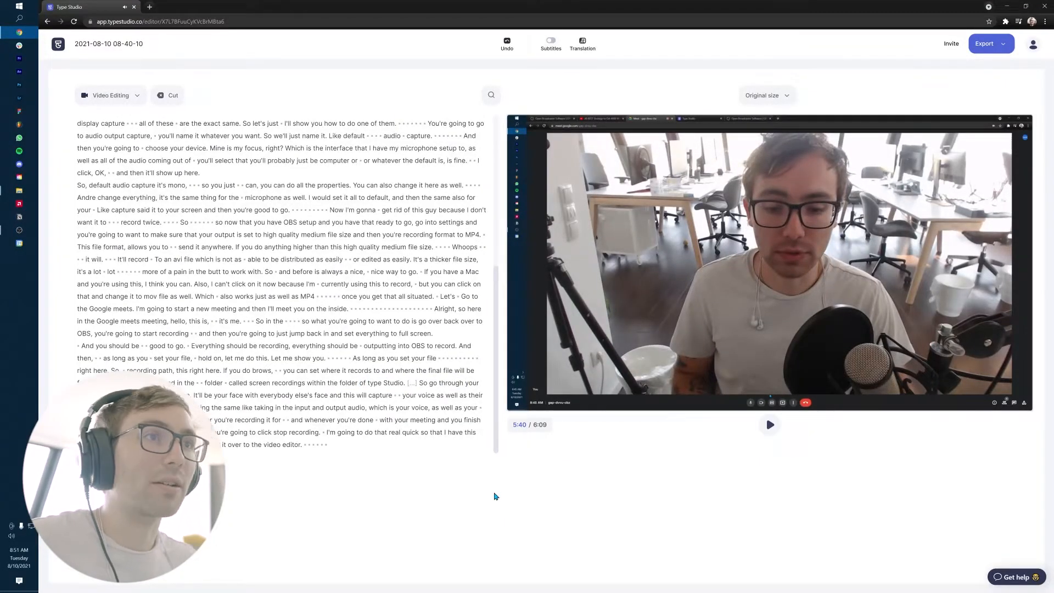
Step: Cut the long pause between "I'll meet you on the inside" and "Alright" from the transcript
left_click_drag(356, 308, 431, 309)
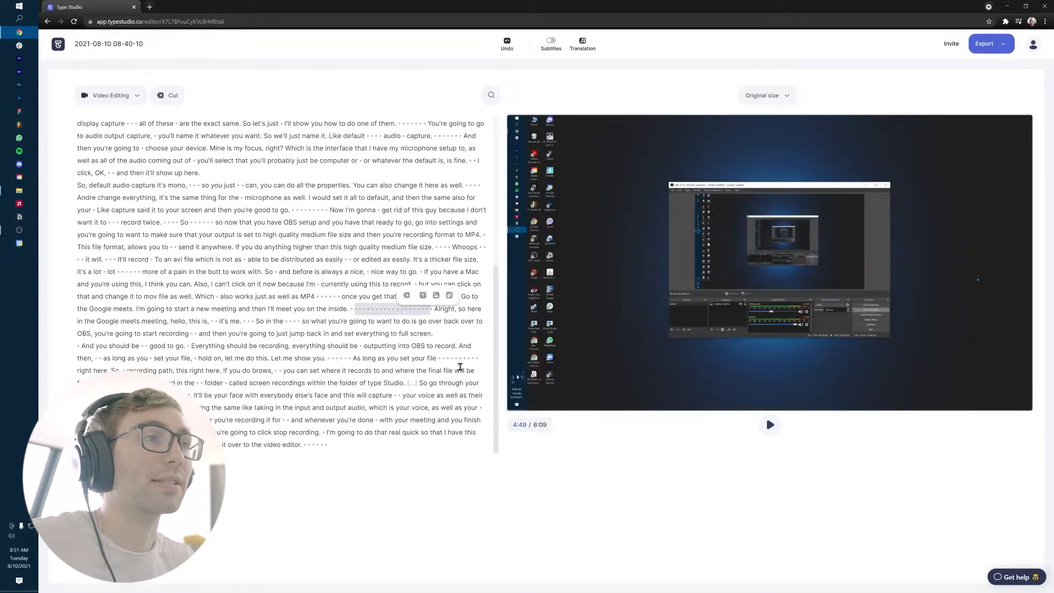
left_click(406, 295)
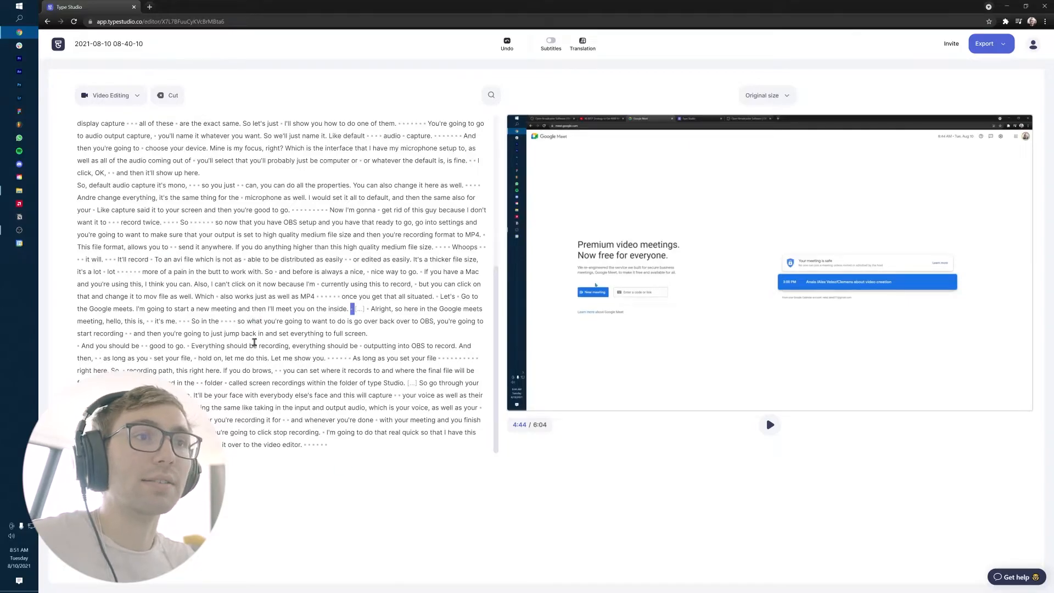
Step: Cut everything before "It'll be your face with everybody else's face" from the transcript and play the new beginning
left_click(373, 384)
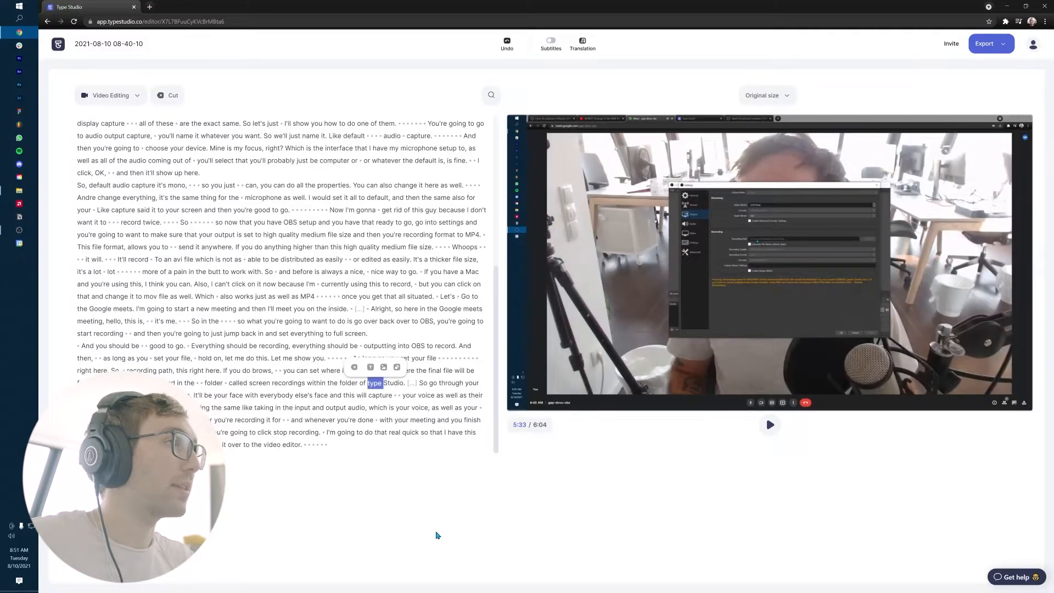
scroll(250, 409, "up", 3)
scroll(250, 409, "up", 3)
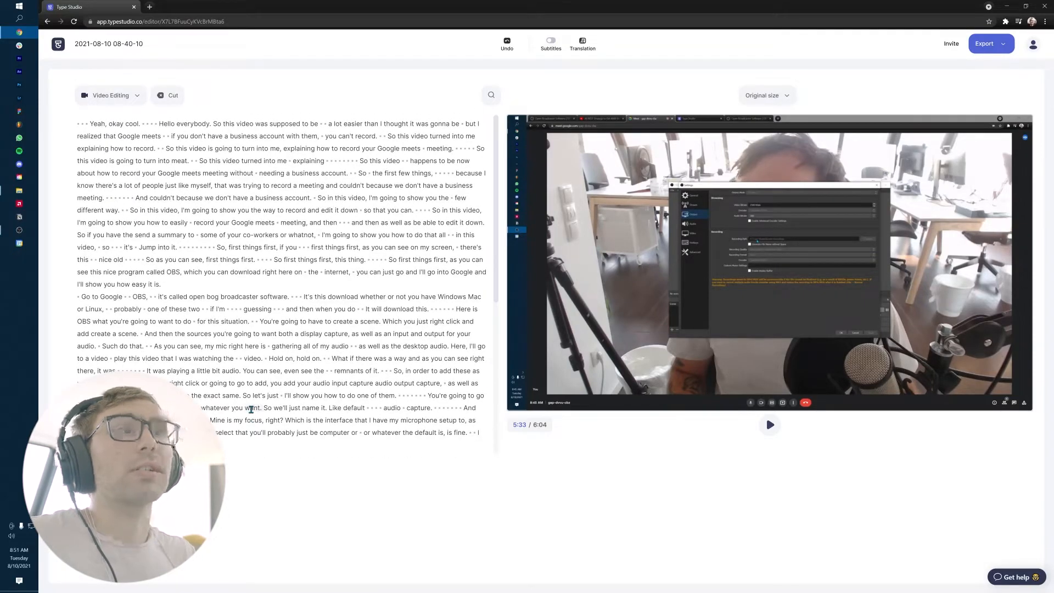
scroll(384, 280, "down", 9)
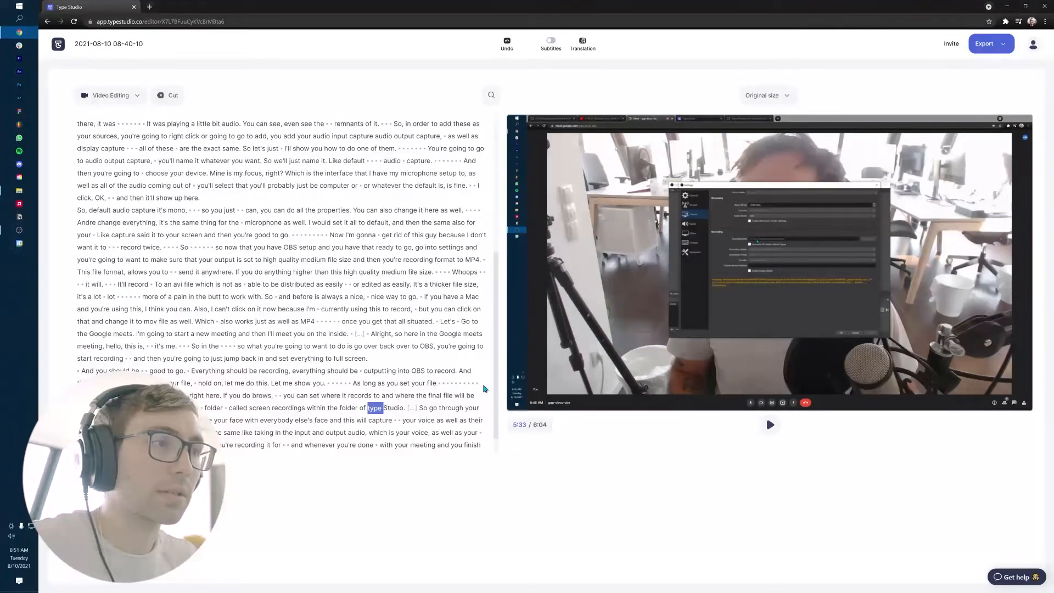
scroll(422, 408, "down", 1)
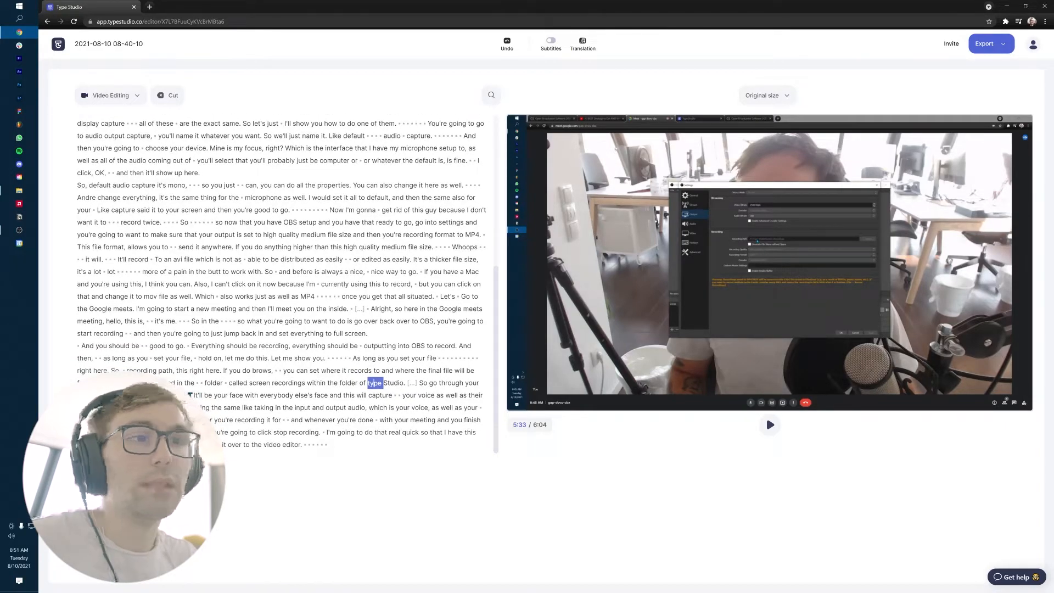
left_click_drag(177, 380, 83, 117)
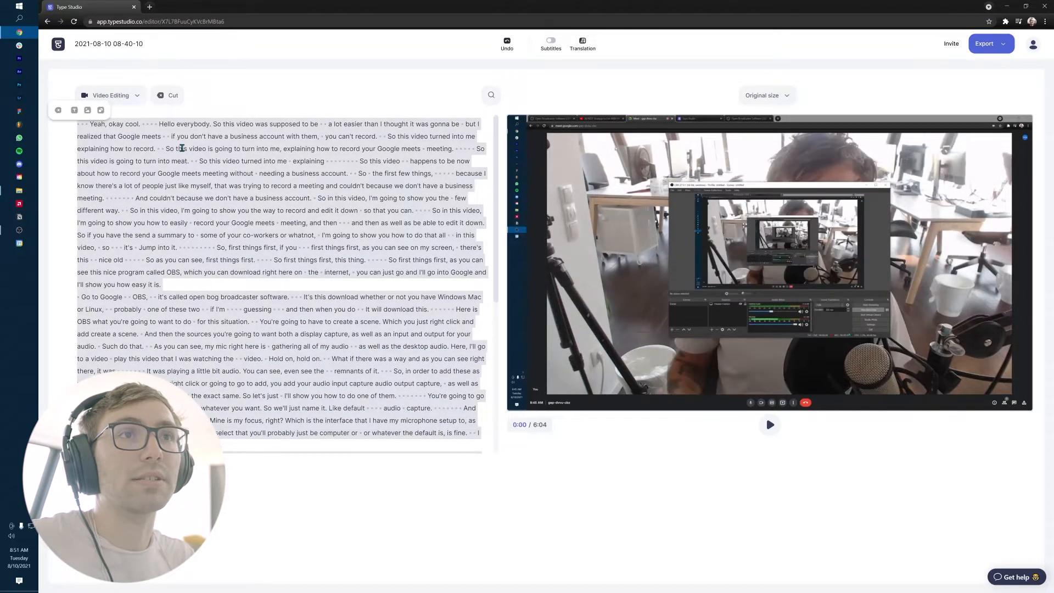
left_click(57, 109)
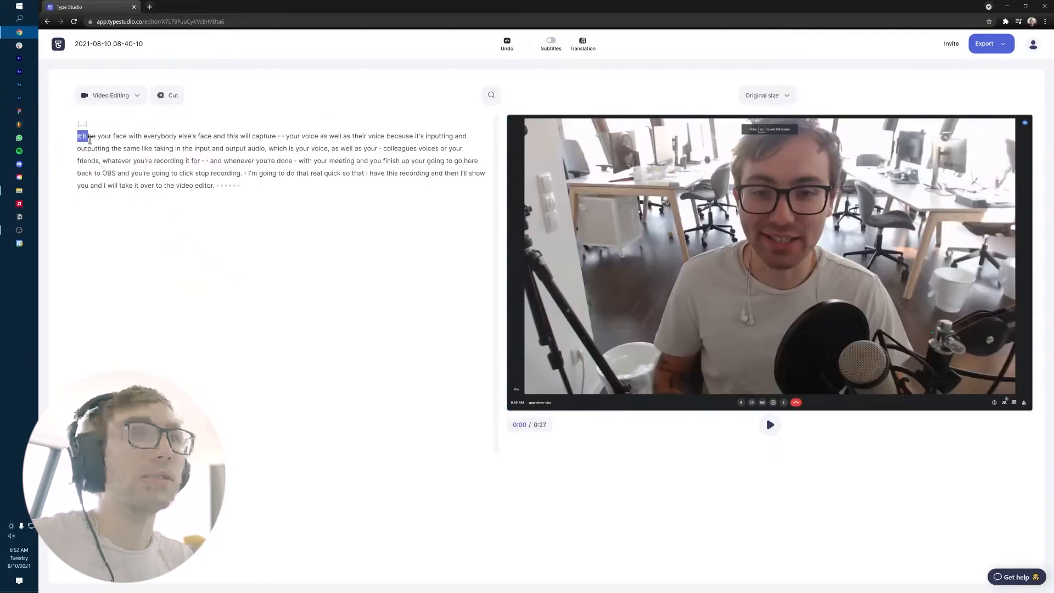
key("space")
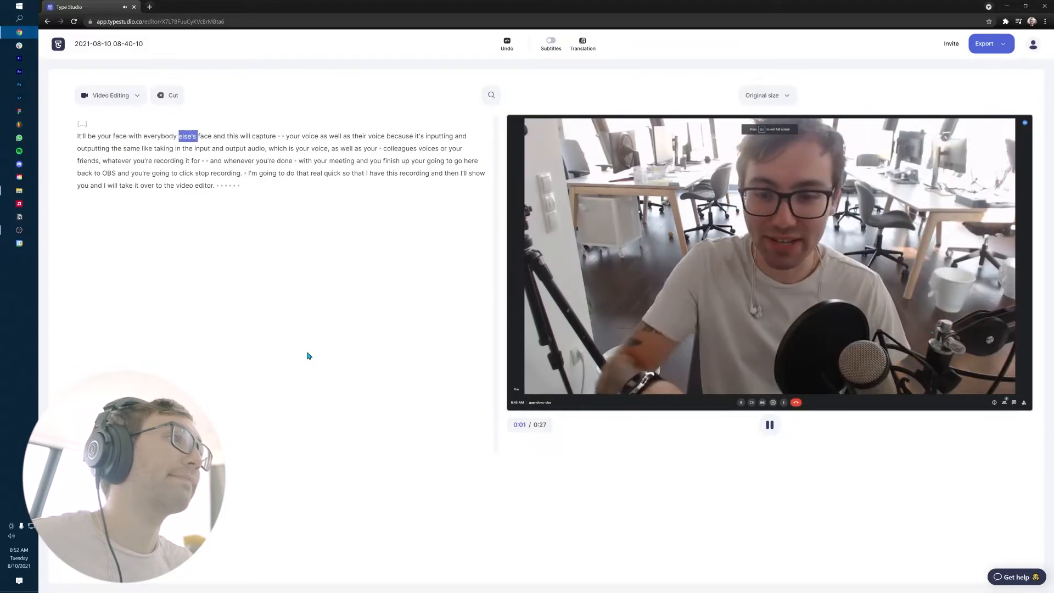
Step: Cut the ending from "and whenever you're done" through the last pause, and play the end of the remaining clip
left_click(239, 185)
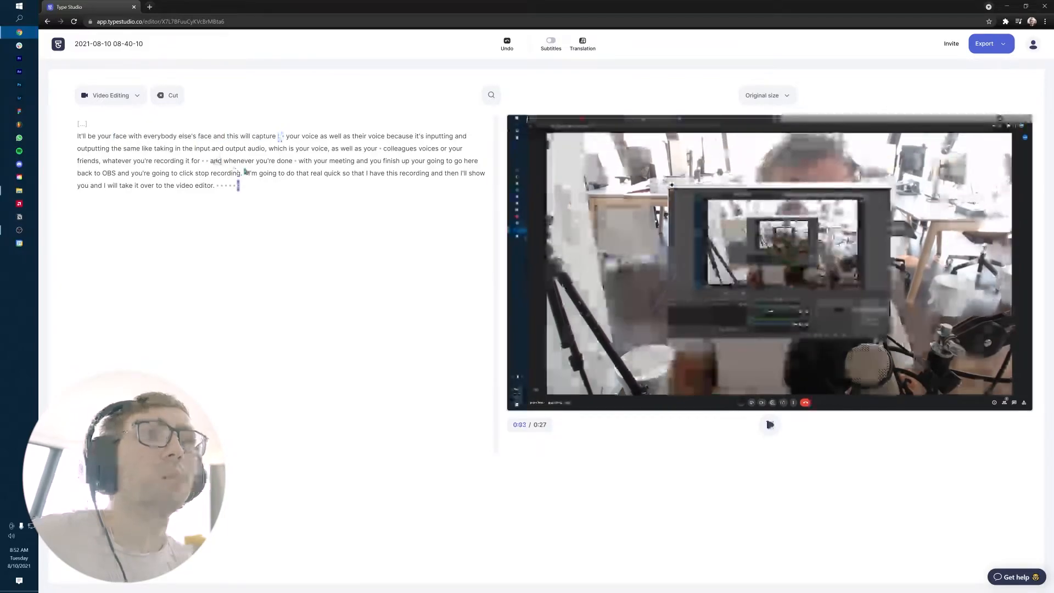
left_click_drag(217, 159, 244, 196)
left_click(196, 152)
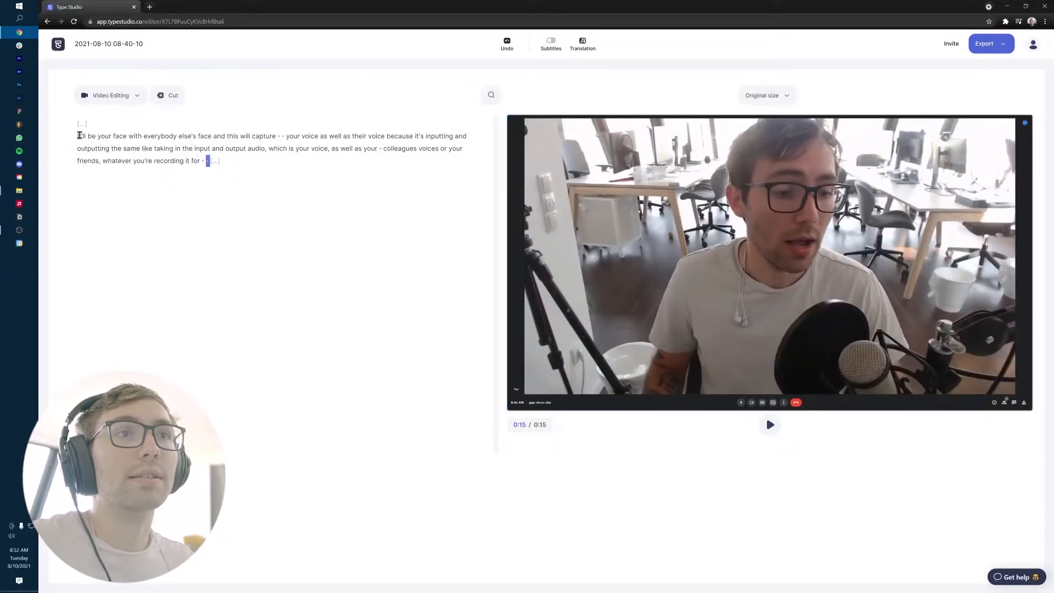
left_click(179, 161)
key("space")
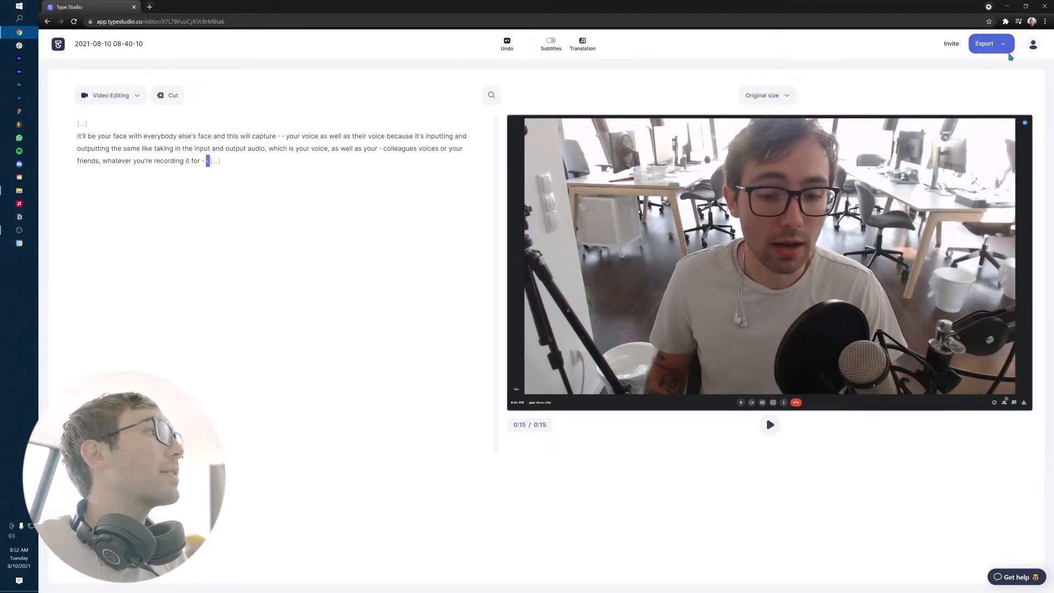
Step: Export the edited project as a video and download the finished file
left_click(1002, 46)
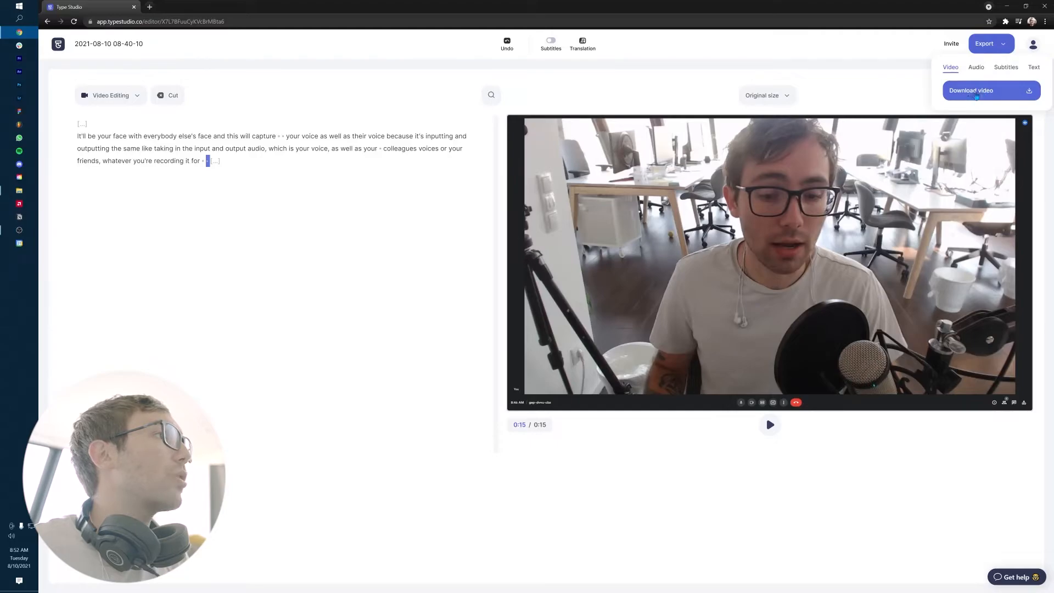
left_click(976, 91)
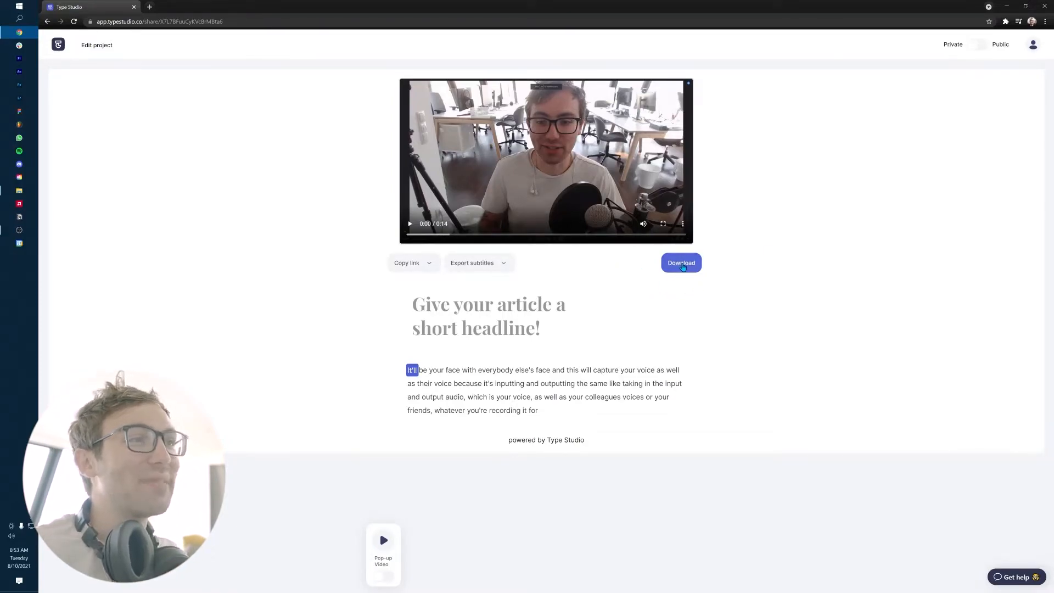
left_click(688, 267)
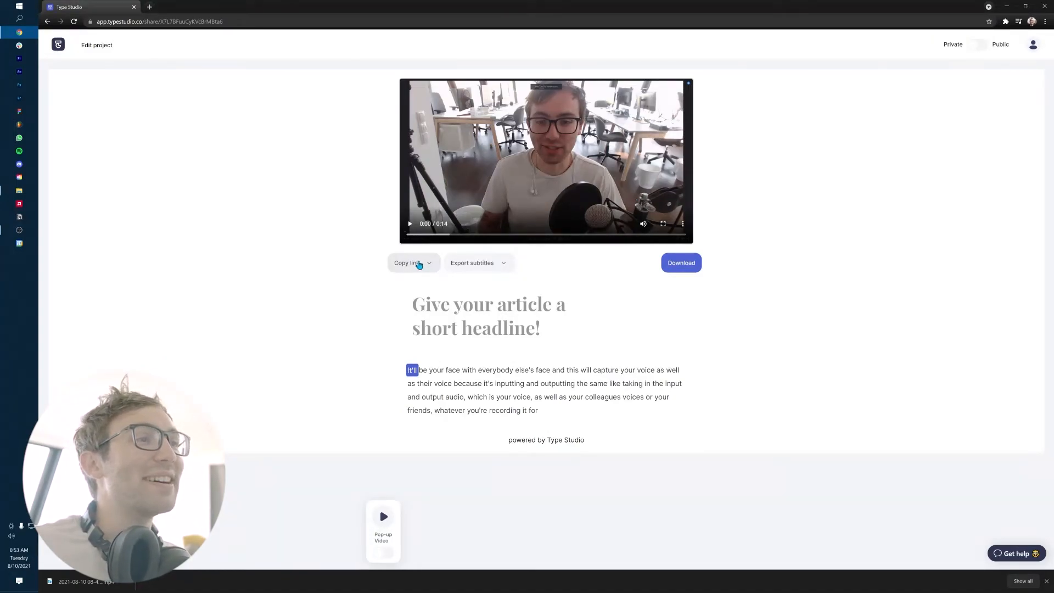
Step: Set the shared project page to Public and open its link and embed options
left_click(434, 269)
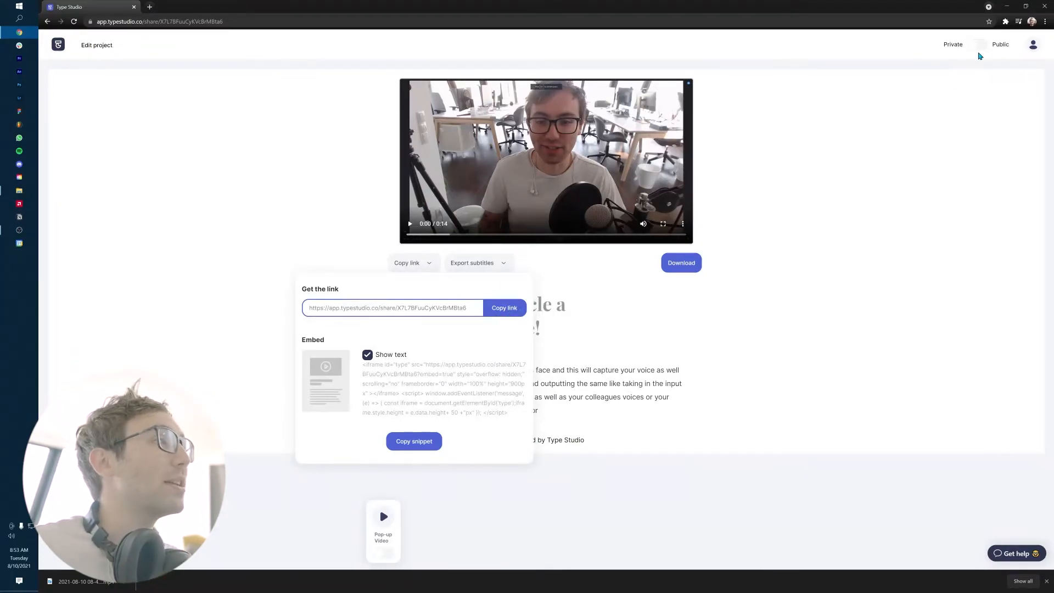
left_click(976, 46)
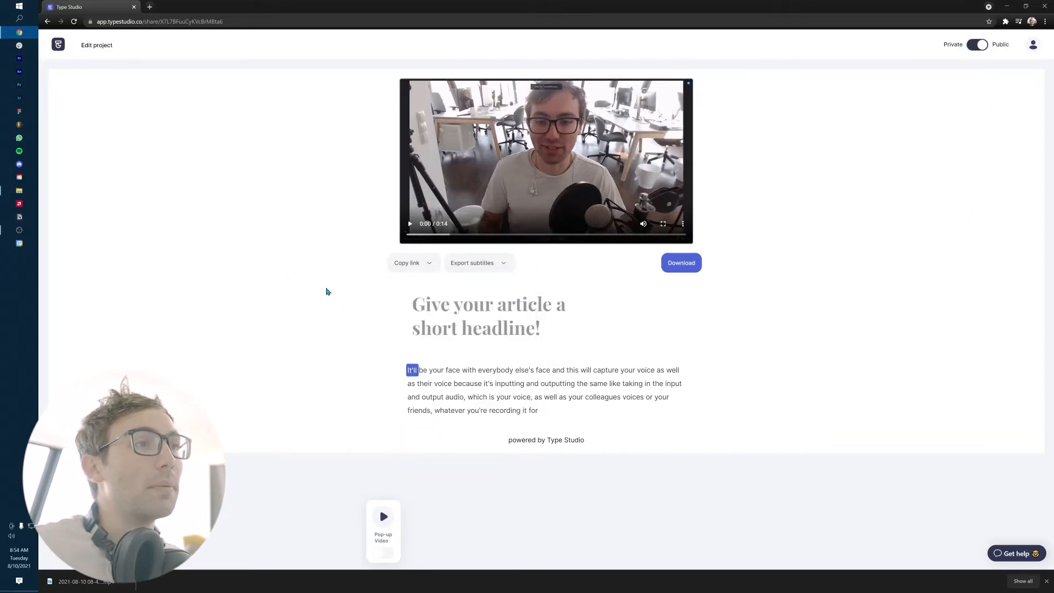
left_click(420, 265)
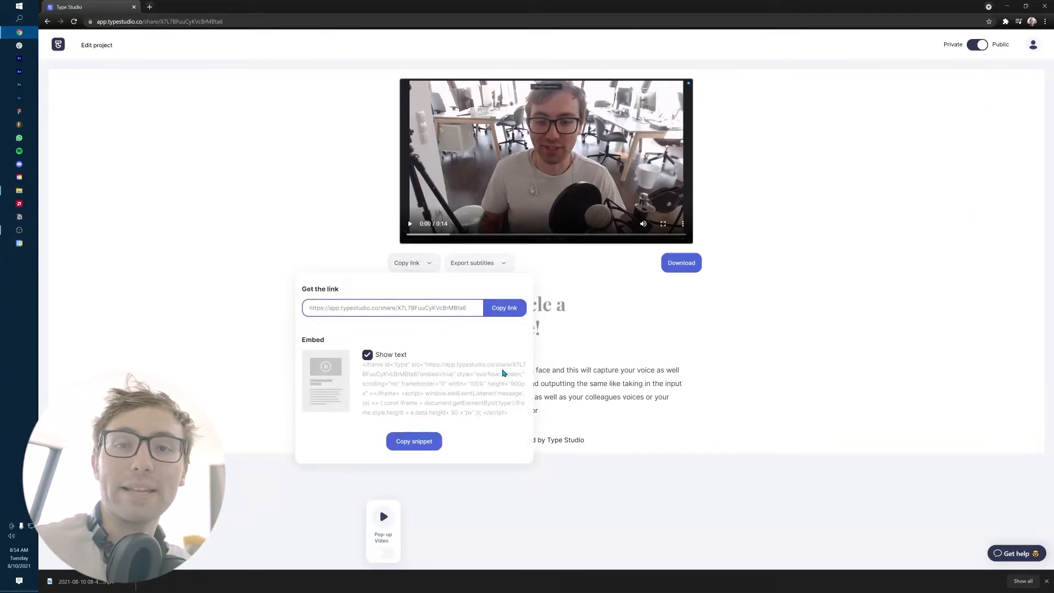